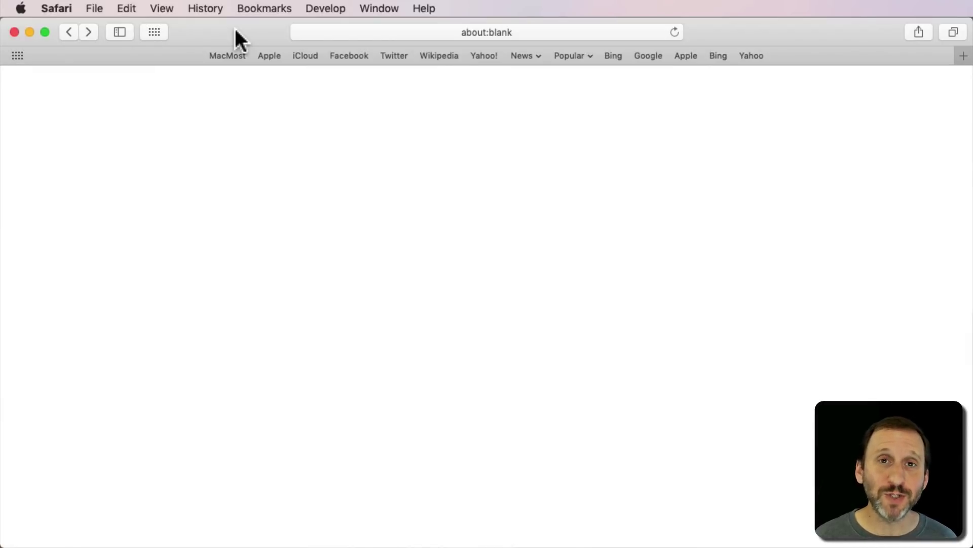
Focus the address bar on the blank page so the Favorites grid appears
{"action": "left_click", "coordinate": [460, 32]}
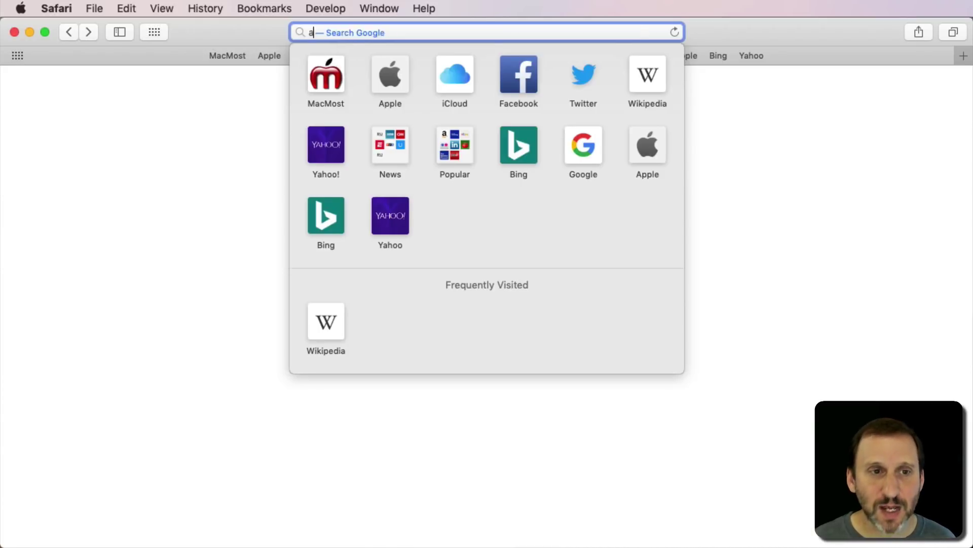
{"action": "type", "text": "amazon "}
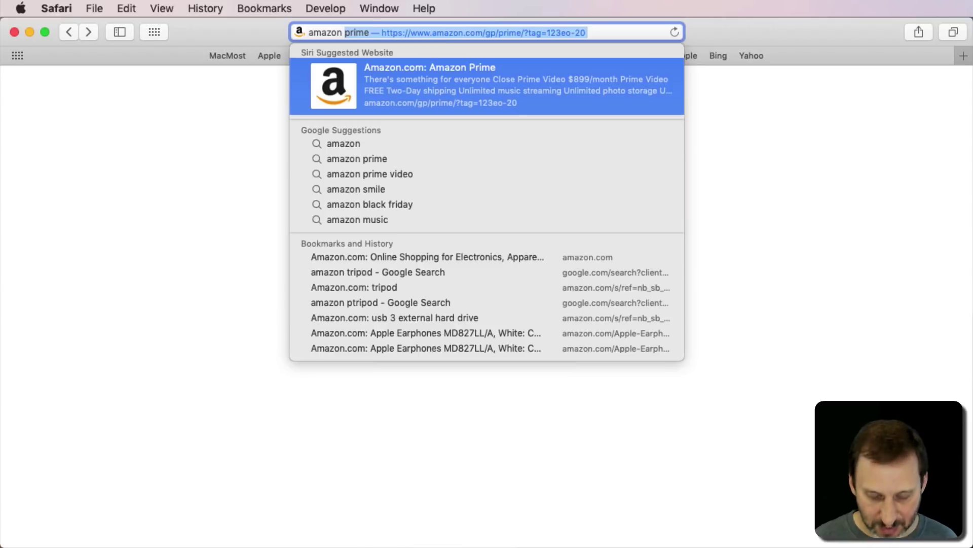
{"action": "type", "text": "tripod"}
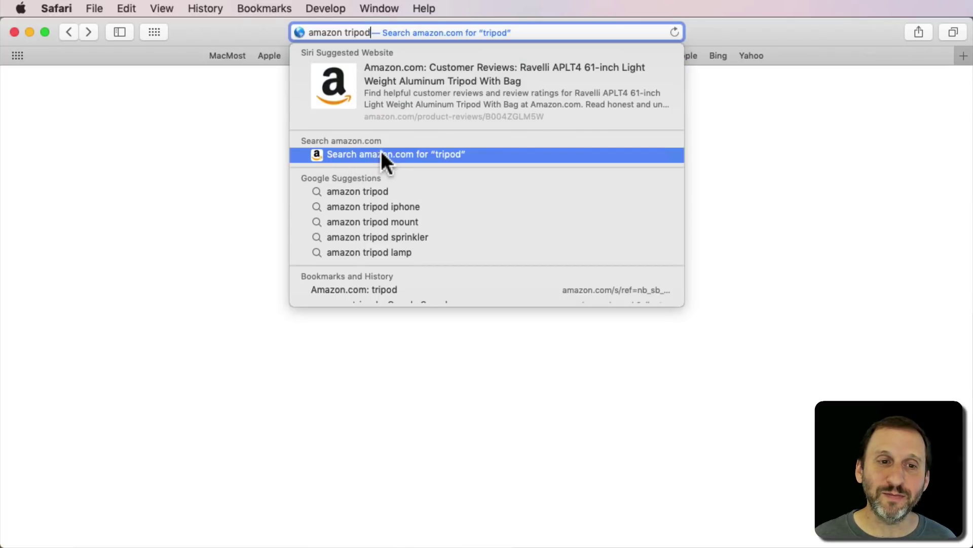
Choose the 'Search amazon.com for "tripod"' suggestion to load Amazon's tripod results
{"action": "left_click", "coordinate": [435, 157]}
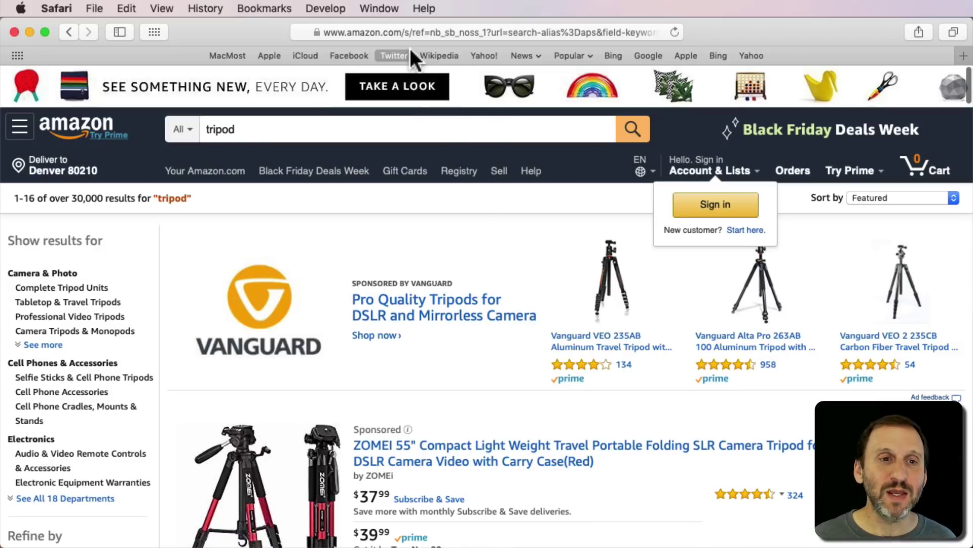
{"action": "left_click", "coordinate": [57, 9]}
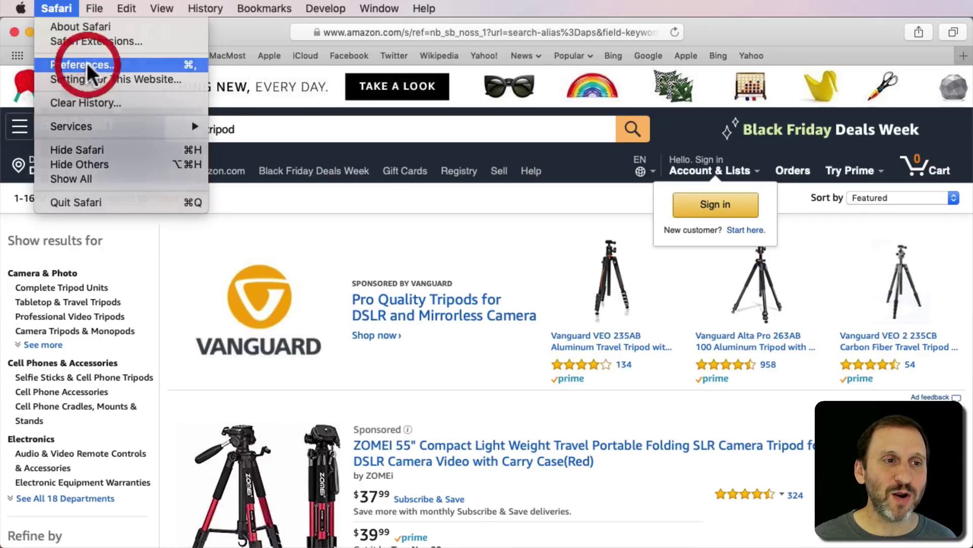
{"action": "left_click", "coordinate": [46, 24]}
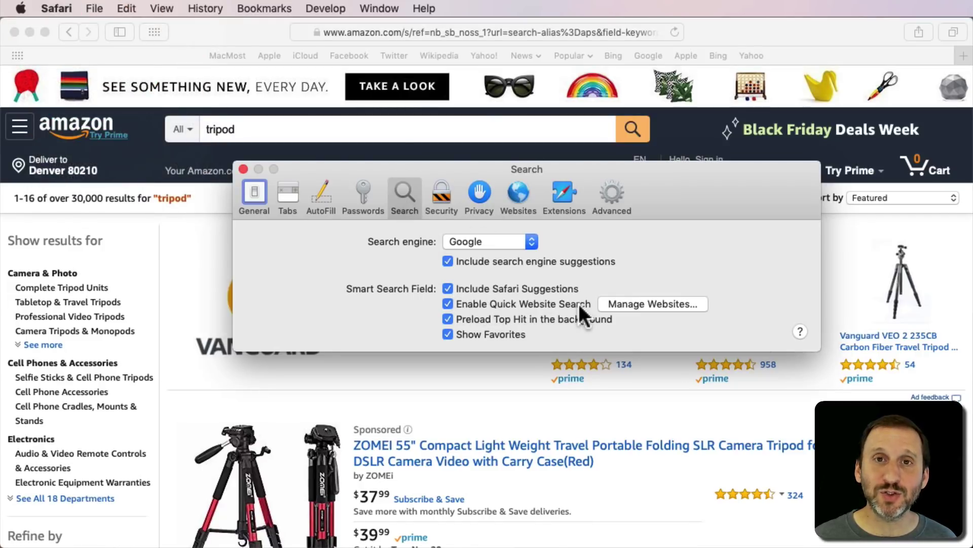
{"action": "left_click", "coordinate": [643, 303]}
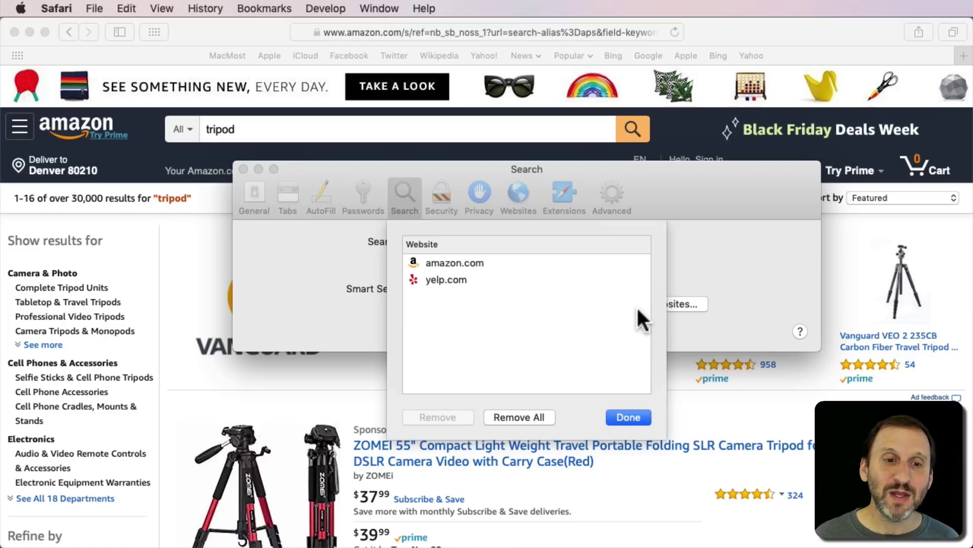
{"action": "left_click", "coordinate": [441, 262]}
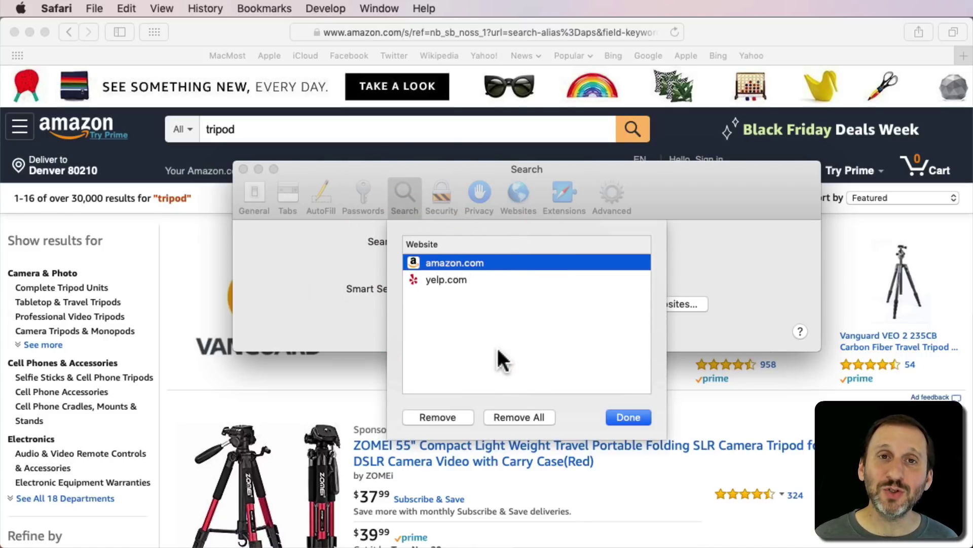
{"action": "left_click", "coordinate": [627, 417]}
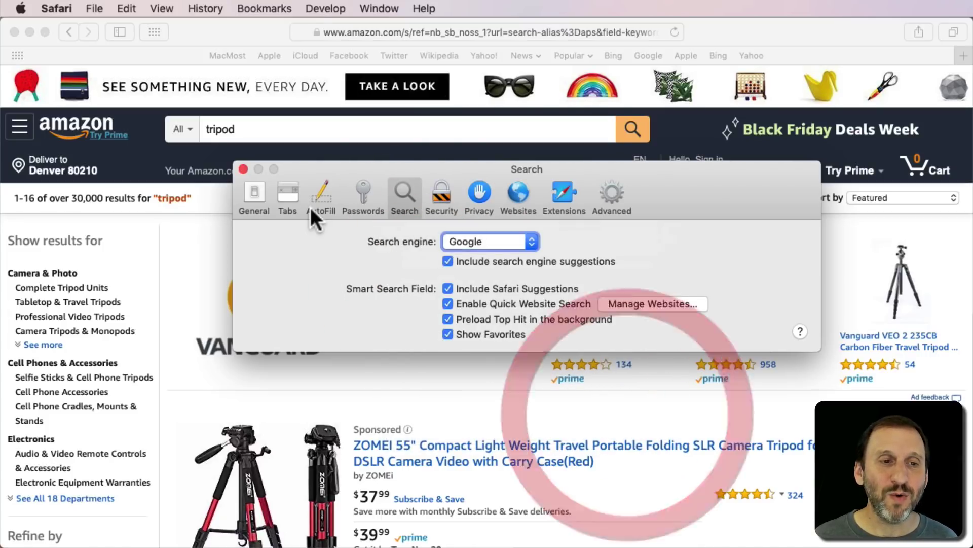
{"action": "left_click", "coordinate": [242, 167]}
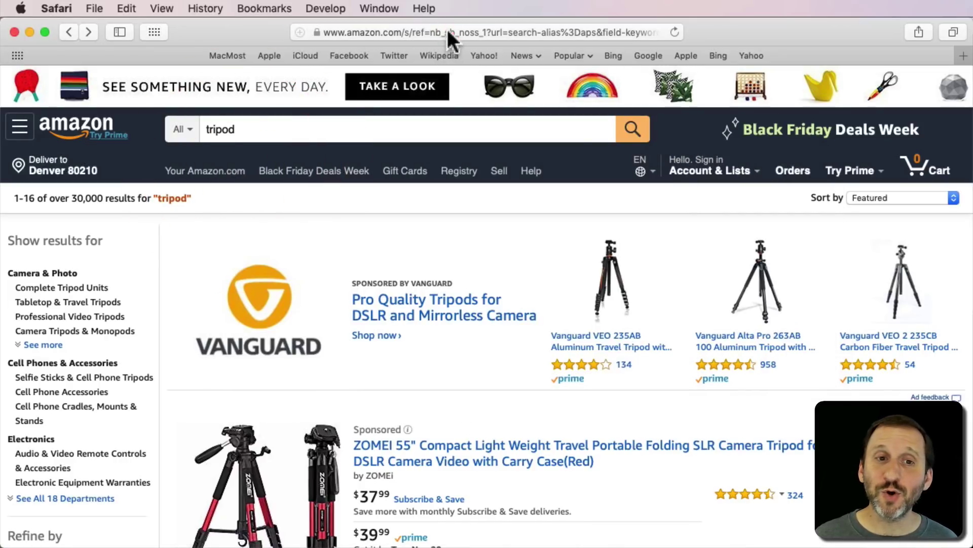
Load macmost.com and search the site for 'ipad'
{"action": "left_click", "coordinate": [447, 32]}
{"action": "type", "text": "mac"}
{"action": "key", "text": "Return"}
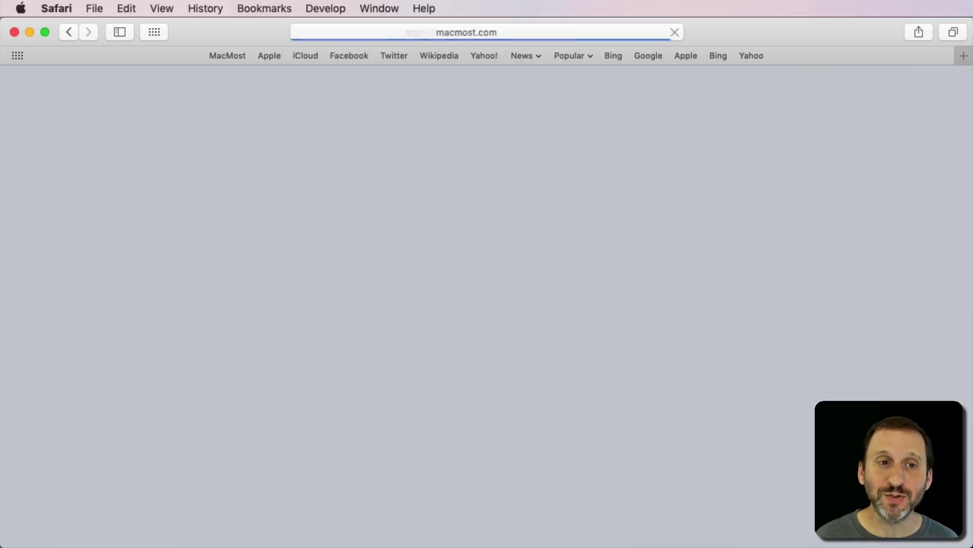
{"action": "left_click", "coordinate": [698, 120]}
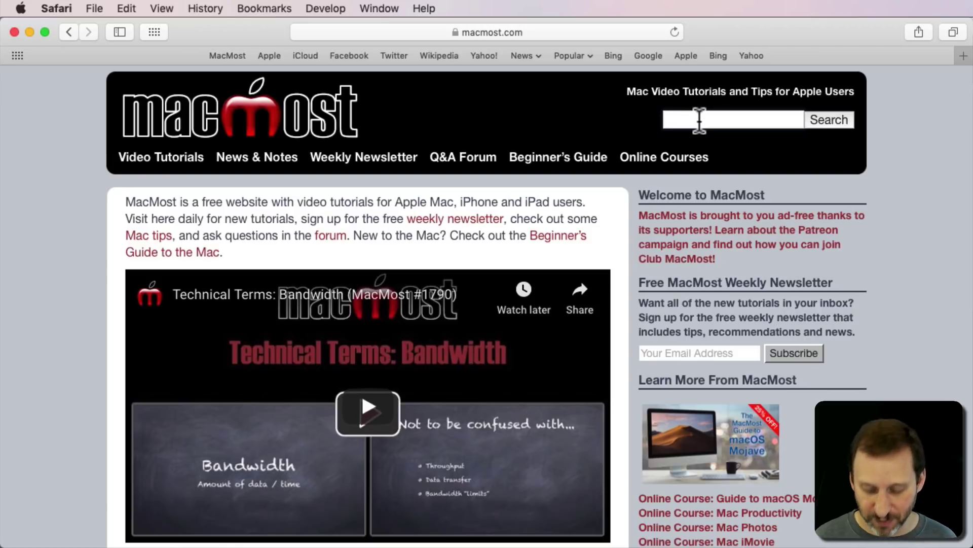
{"action": "type", "text": "ipad"}
{"action": "key", "text": "Return"}
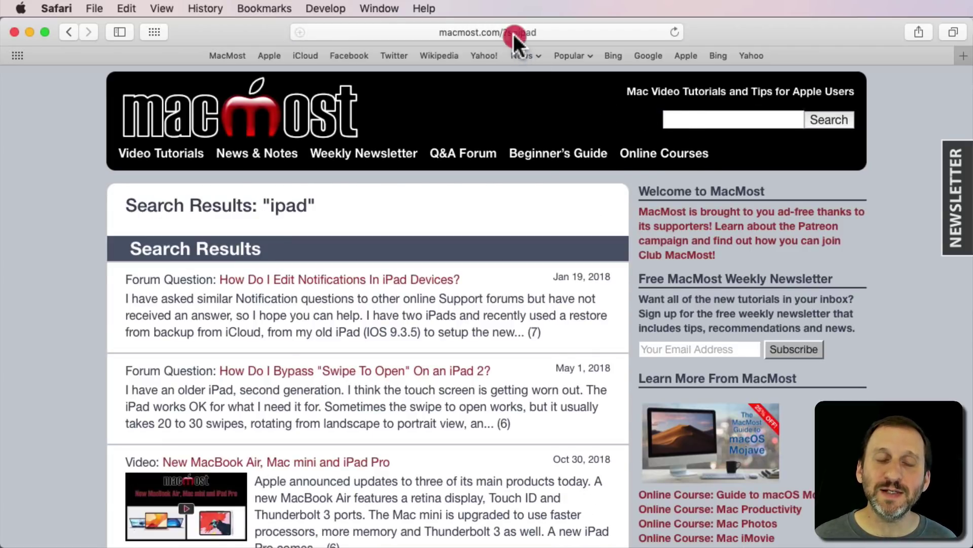
Reveal the results URL and highlight its ?s=ipad search part
{"action": "left_click", "coordinate": [513, 32]}
{"action": "left_click_drag", "start_coordinate": [402, 32], "coordinate": [468, 32]}
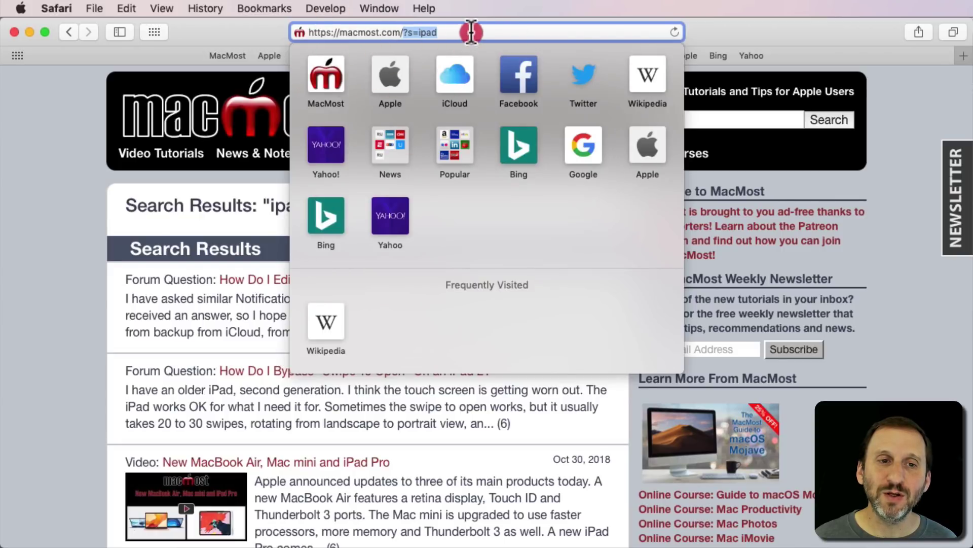
{"action": "left_click", "coordinate": [432, 32]}
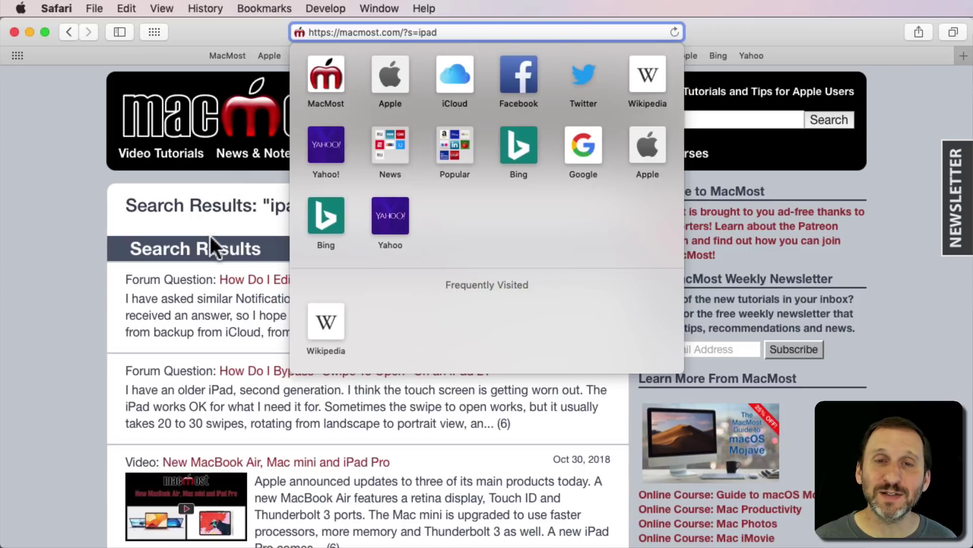
Check that macmost.com now appears in the Search preferences' quick website list
{"action": "left_click", "coordinate": [57, 8]}
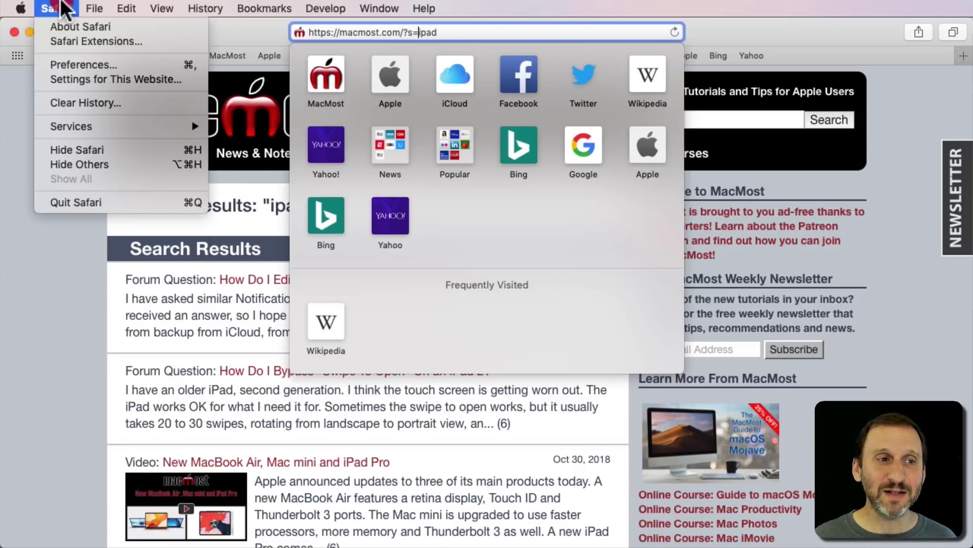
{"action": "left_click", "coordinate": [76, 65]}
{"action": "left_click", "coordinate": [653, 303]}
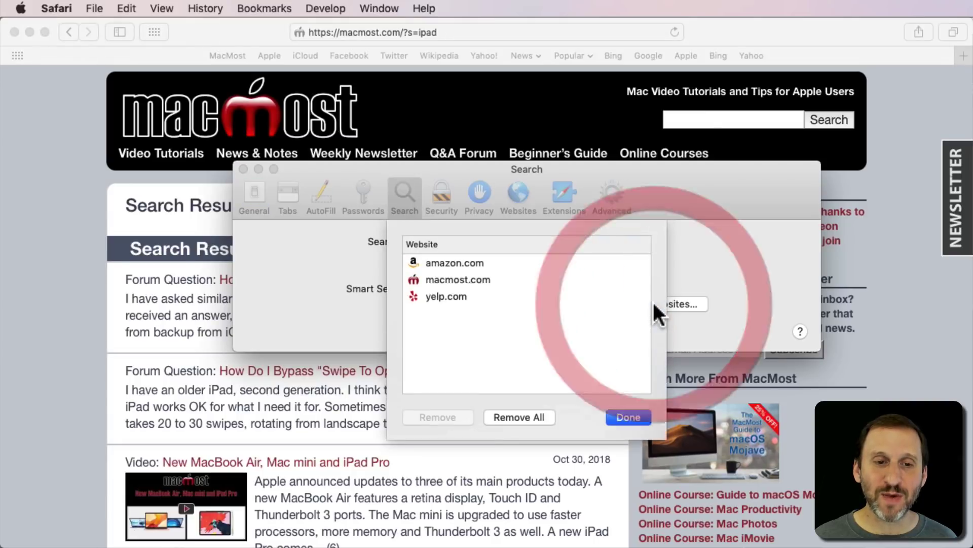
{"action": "left_click", "coordinate": [625, 414]}
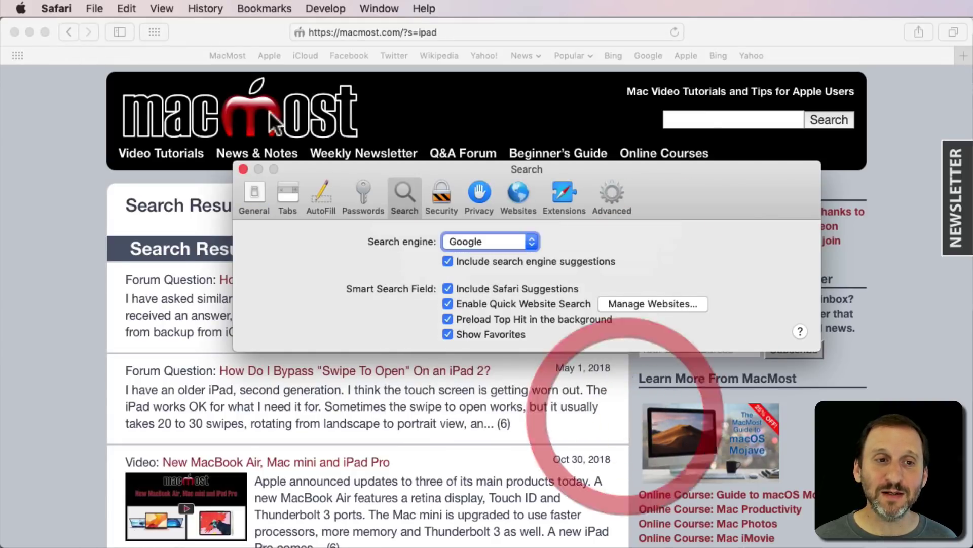
Close Preferences and search macmost.com for 'iphone' via the address-bar suggestion
{"action": "left_click", "coordinate": [242, 168]}
{"action": "left_click", "coordinate": [403, 33]}
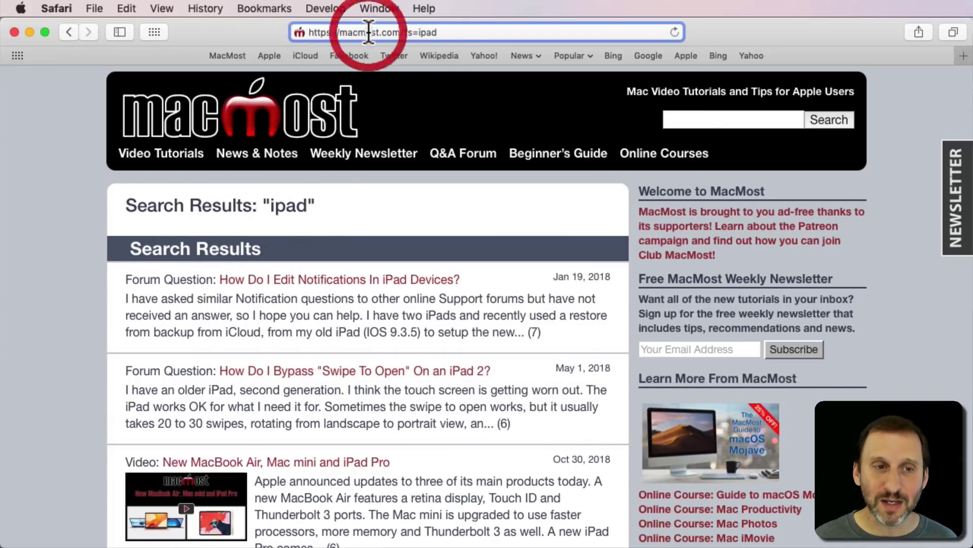
{"action": "type", "text": "macmost"}
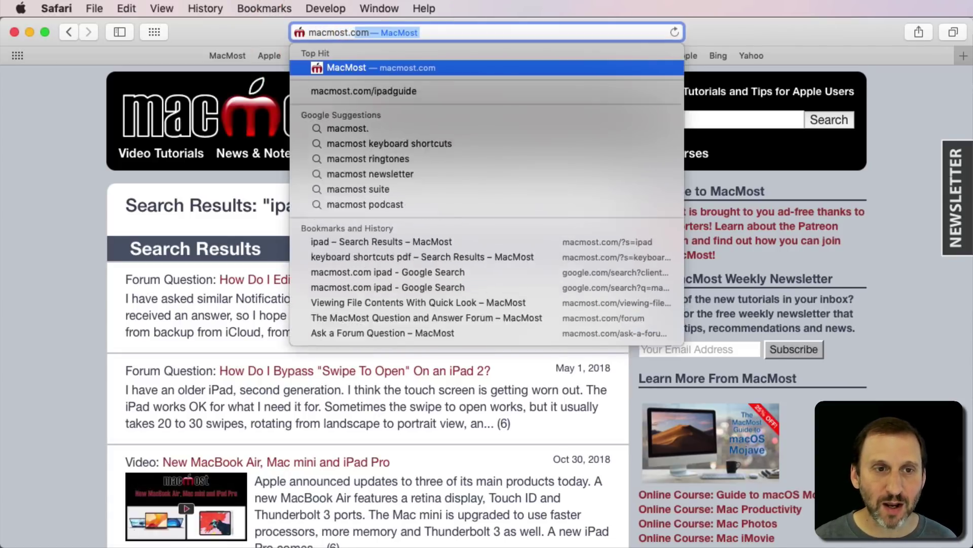
{"action": "type", "text": ".com"}
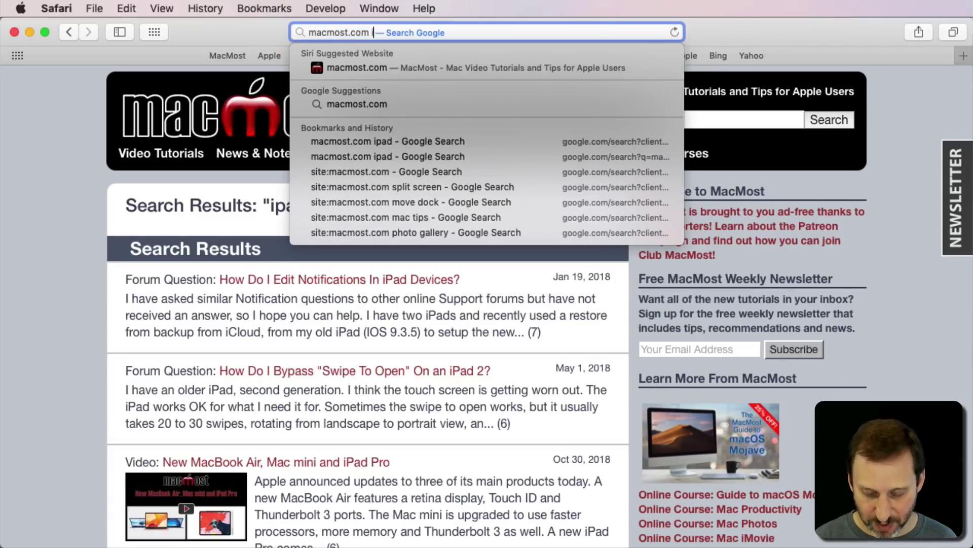
{"action": "type", "text": " iphone"}
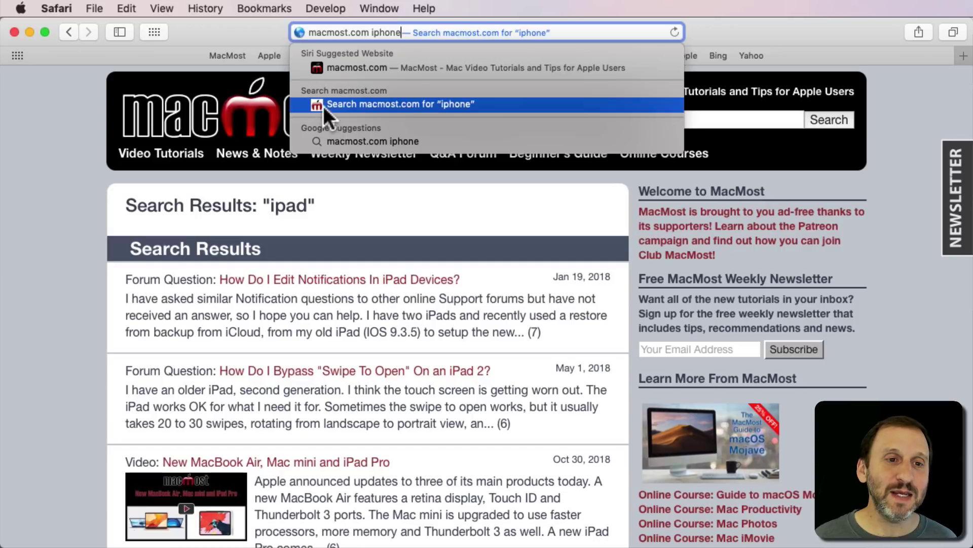
{"action": "left_click", "coordinate": [380, 104]}
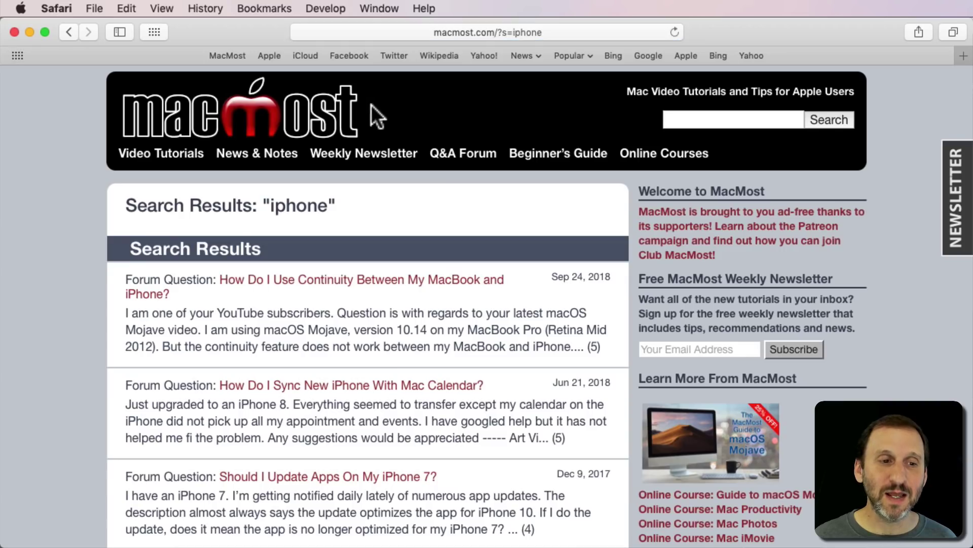
{"action": "left_click", "coordinate": [57, 8]}
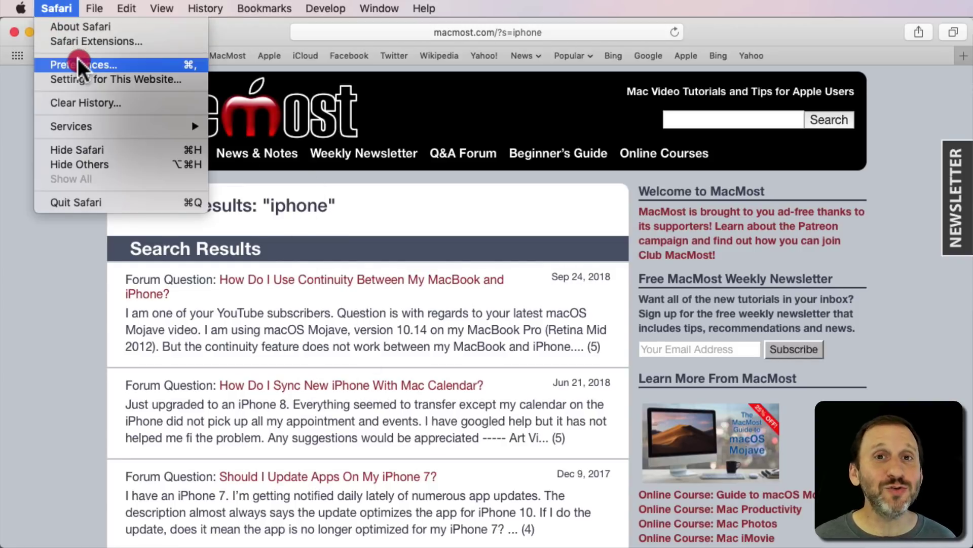
{"action": "left_click", "coordinate": [77, 64]}
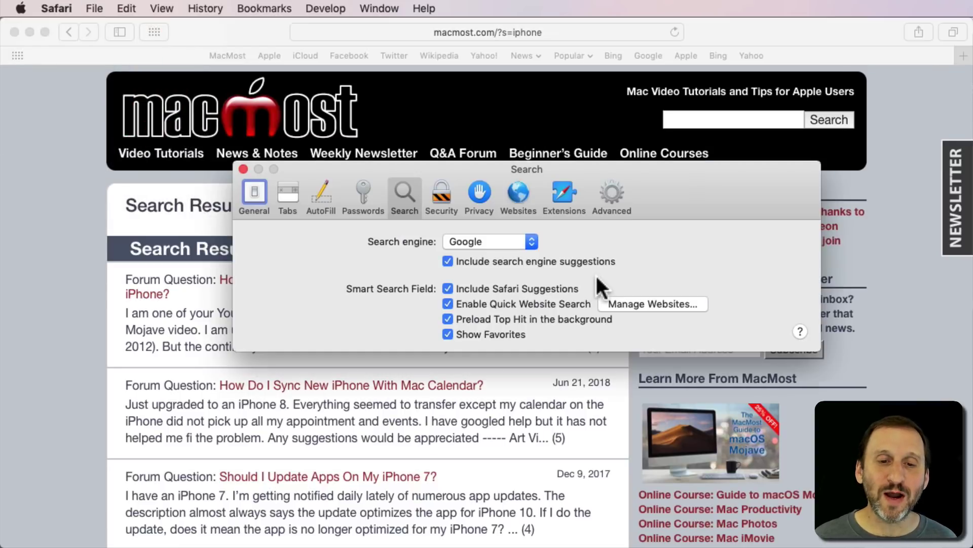
{"action": "left_click", "coordinate": [626, 300]}
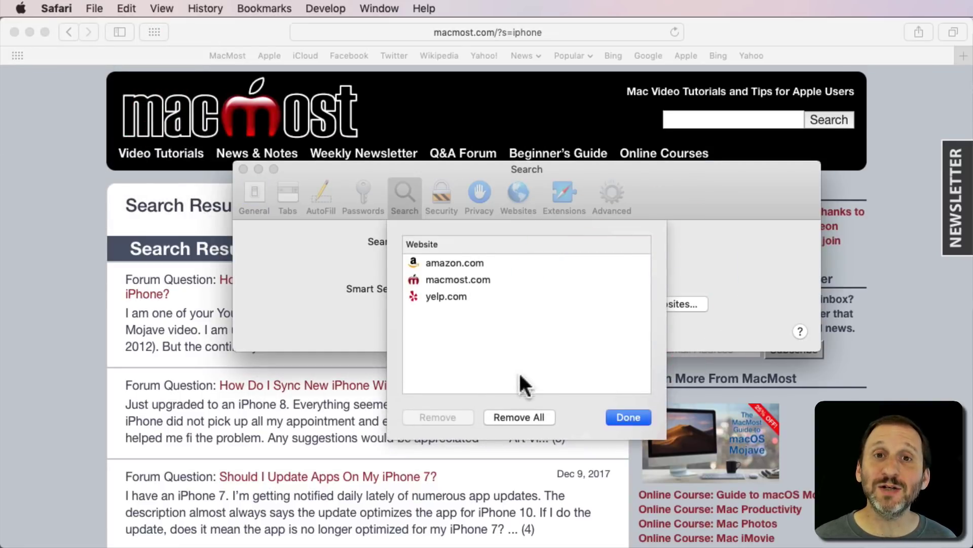
{"action": "left_click", "coordinate": [628, 417]}
{"action": "left_click", "coordinate": [242, 169]}
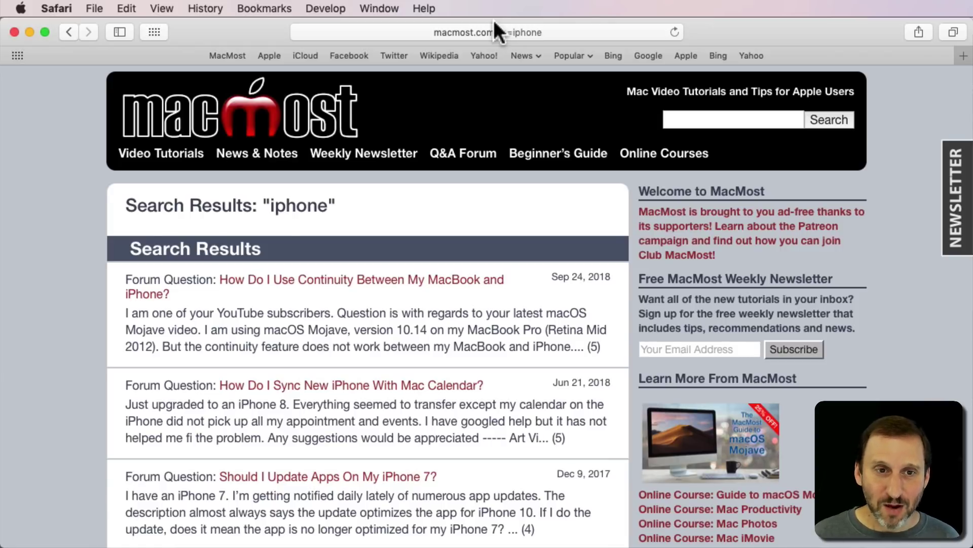
{"action": "left_click", "coordinate": [478, 32]}
{"action": "type", "text": "ama"}
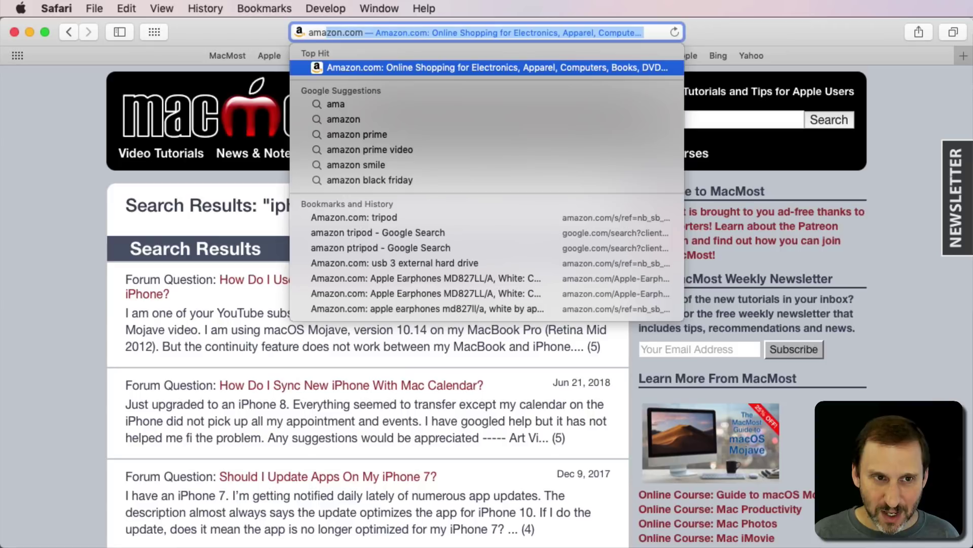
{"action": "type", "text": "zon.com"}
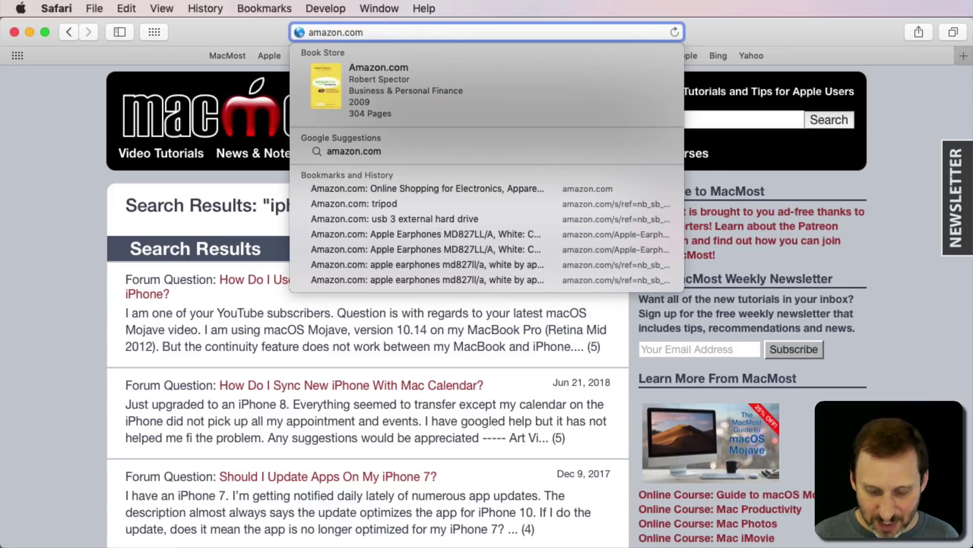
{"action": "type", "text": " tripod"}
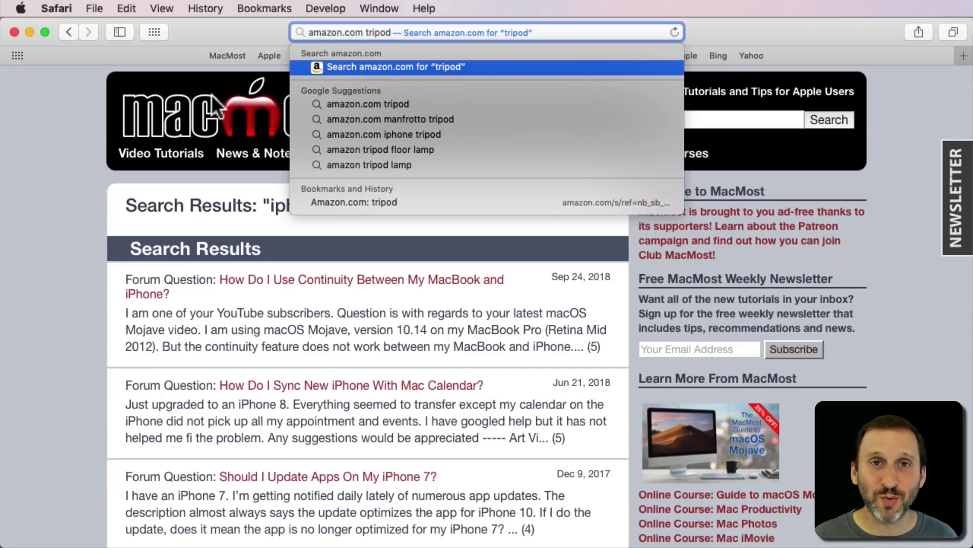
{"action": "left_click", "coordinate": [39, 193]}
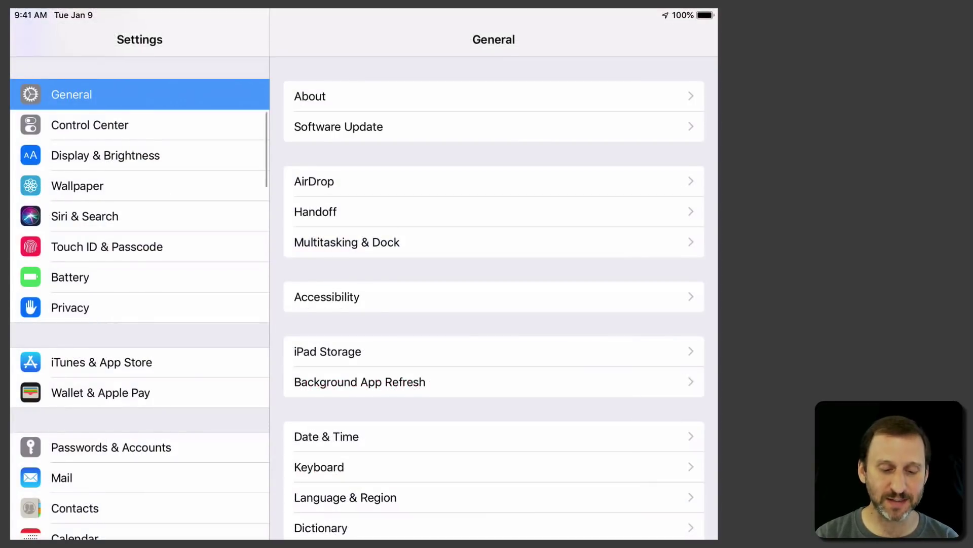
{"action": "scroll", "coordinate": [139, 305], "scroll_direction": "down", "scroll_amount": 10}
{"action": "scroll", "coordinate": [139, 305], "scroll_direction": "down", "scroll_amount": 5}
Open Safari's Quick Website Search settings, then swipe amazon.com to Delete and cancel it
{"action": "left_click", "coordinate": [67, 241]}
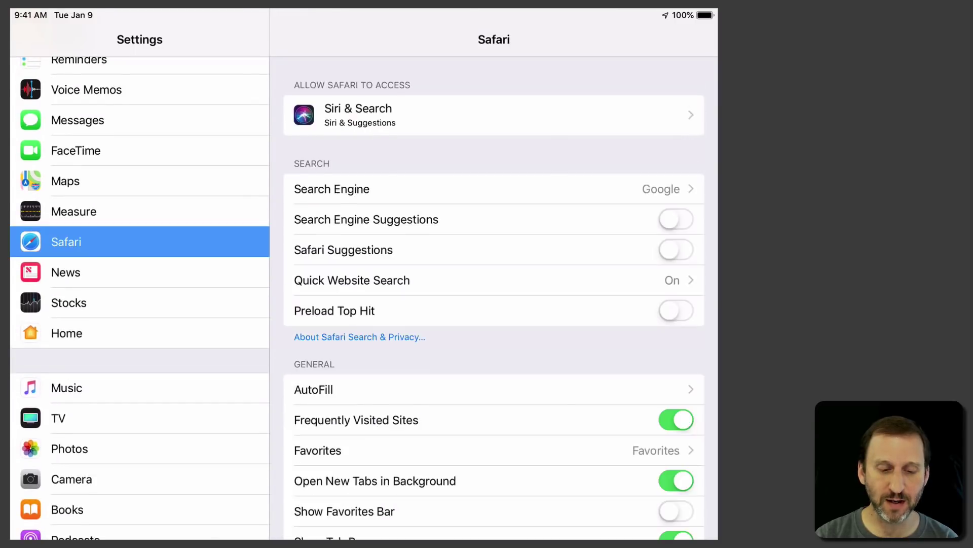
{"action": "left_click", "coordinate": [495, 280]}
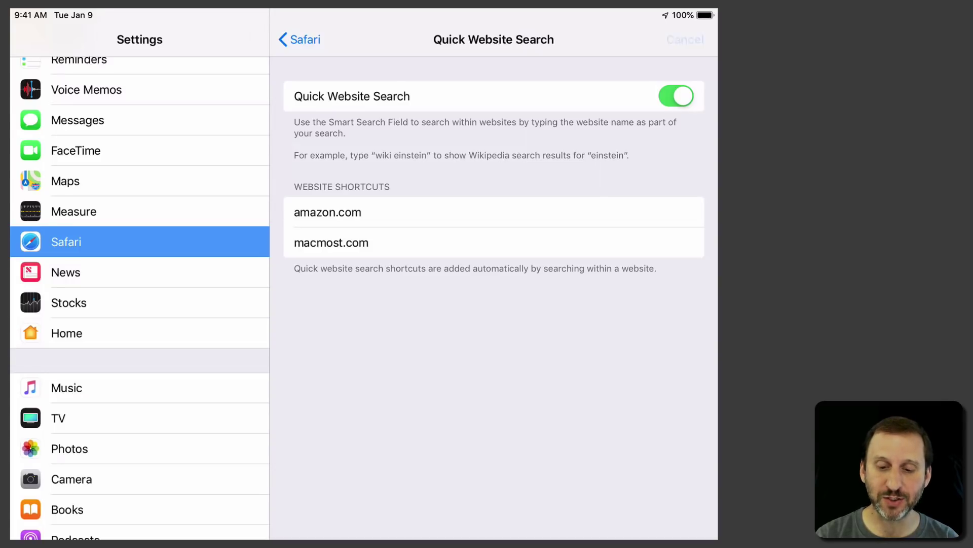
{"action": "left_click_drag", "start_coordinate": [608, 212], "coordinate": [457, 212]}
{"action": "left_click", "coordinate": [456, 212]}
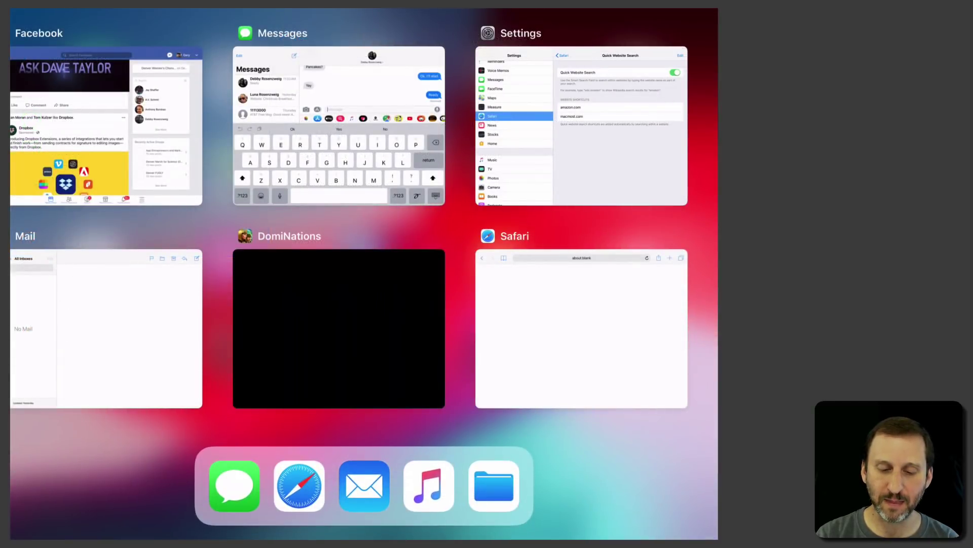
In iPad Safari, submit 'macmost.com ipad' from the address field
{"action": "left_click", "coordinate": [502, 312]}
{"action": "left_click", "coordinate": [364, 37]}
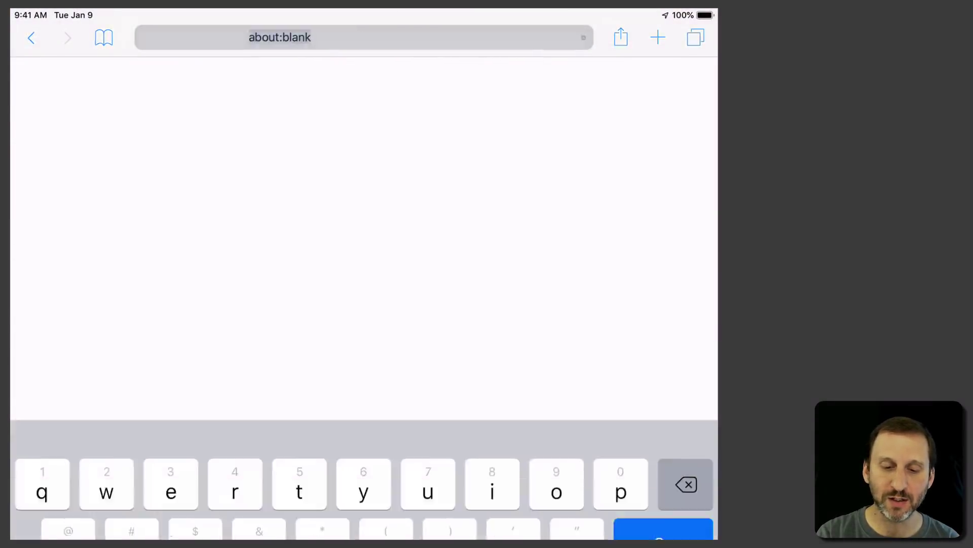
{"action": "type", "text": "mac"}
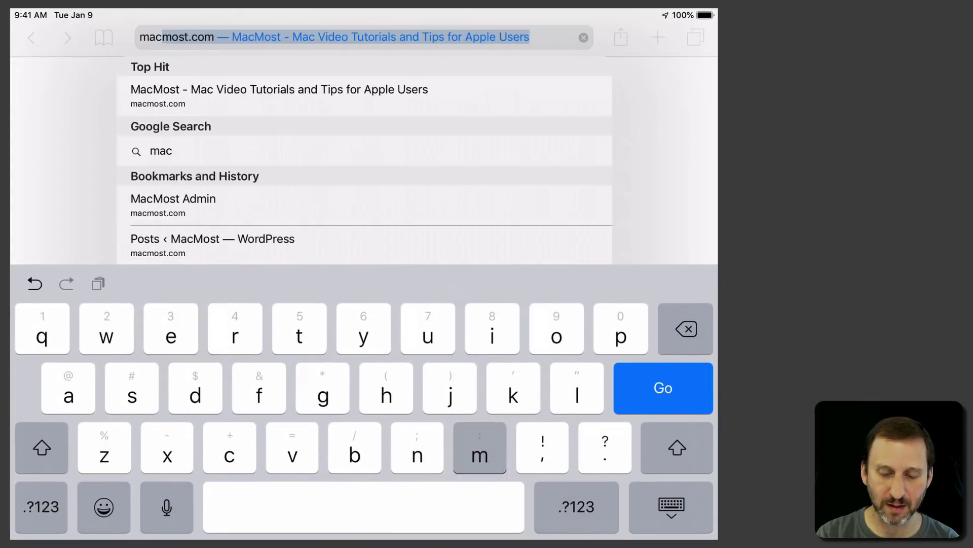
{"action": "type", "text": "most.com"}
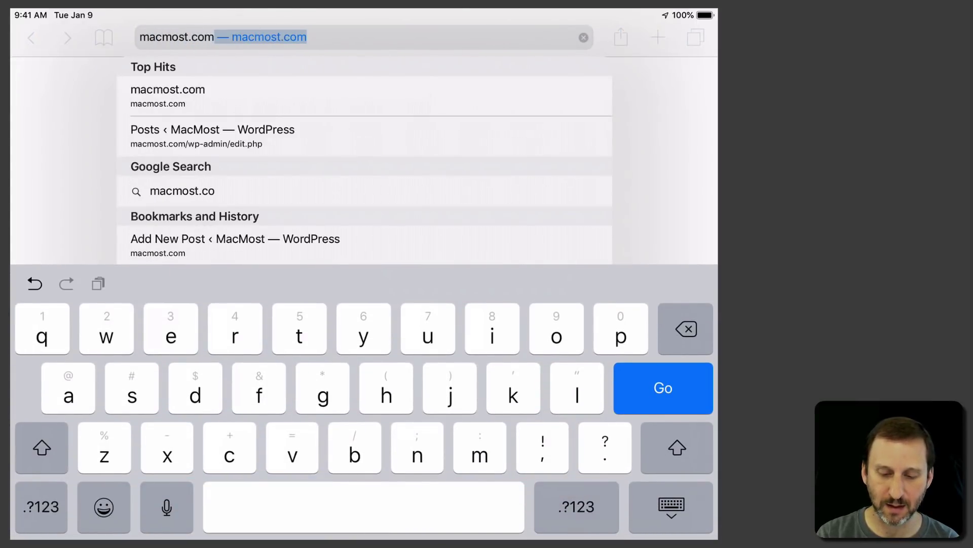
{"action": "type", "text": " ipa"}
{"action": "type", "text": "d"}
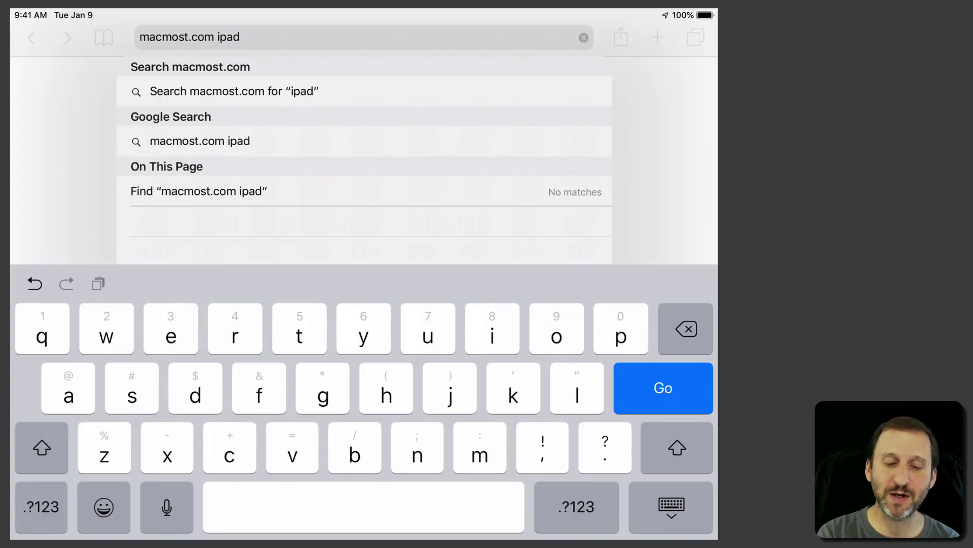
{"action": "key", "text": "Return"}
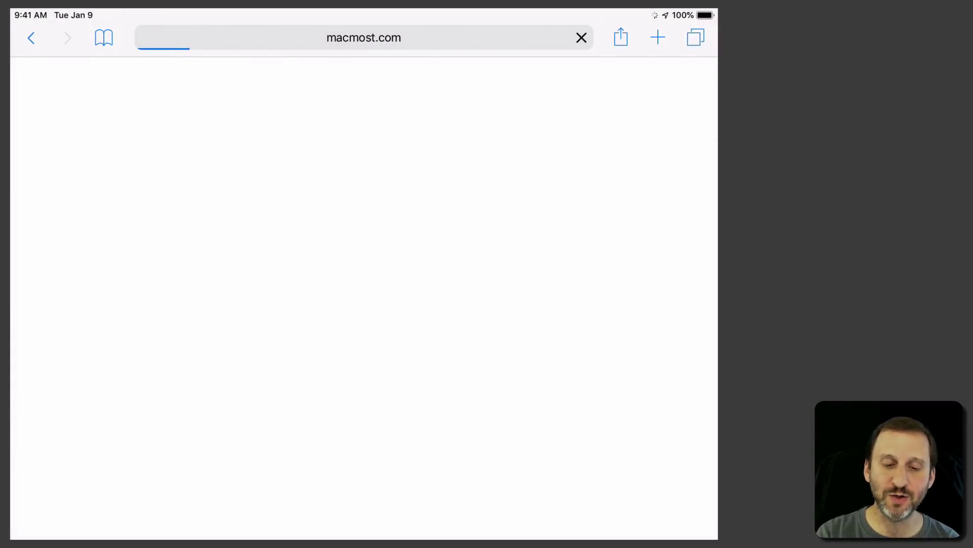